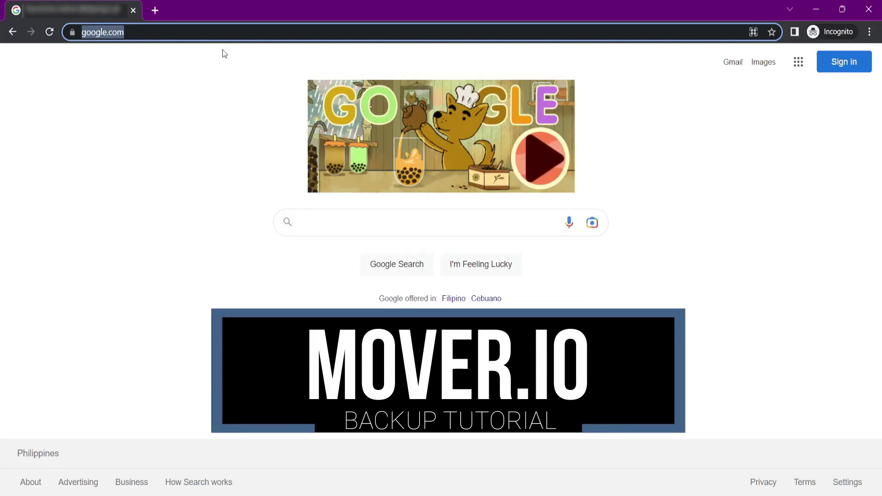
text(h)
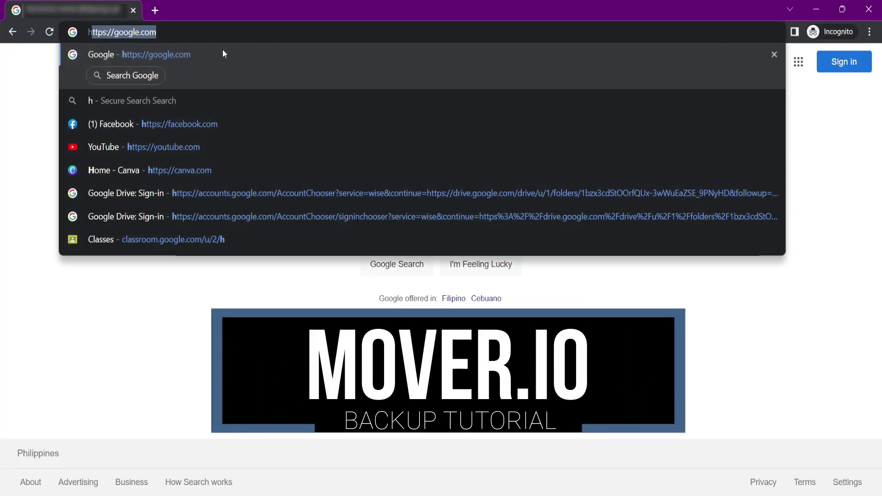
text(ttp)
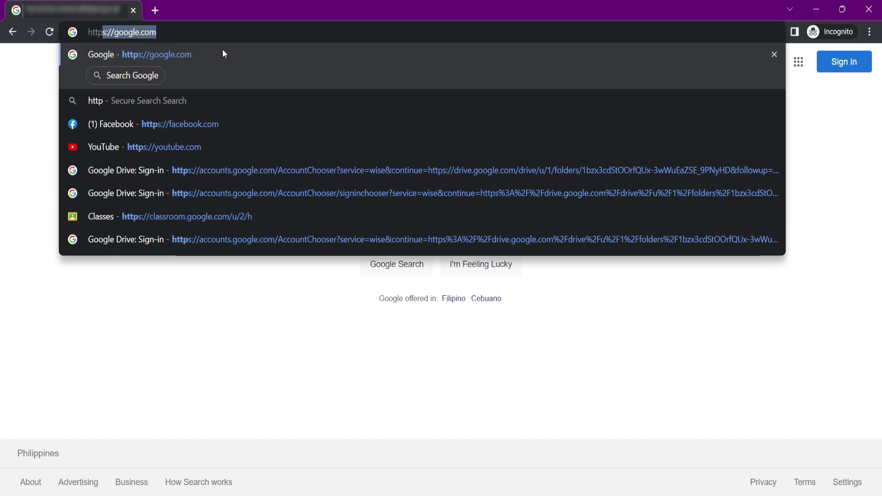
text(s://app)
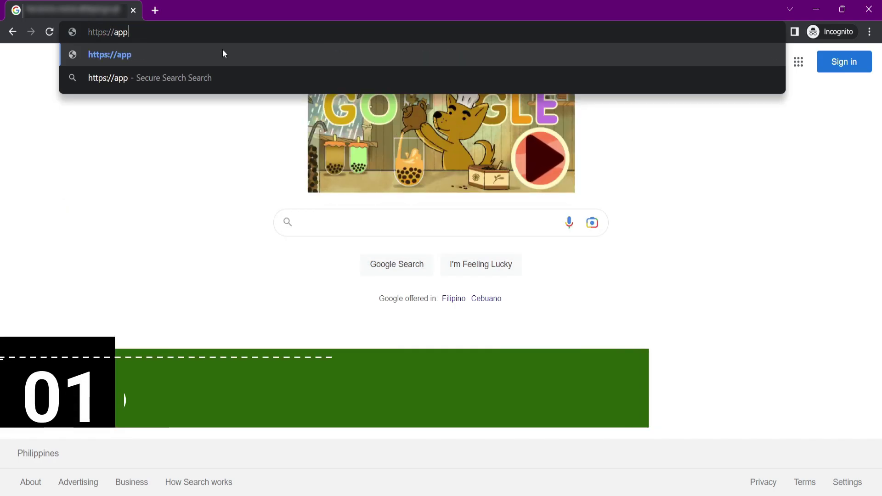
text(.)
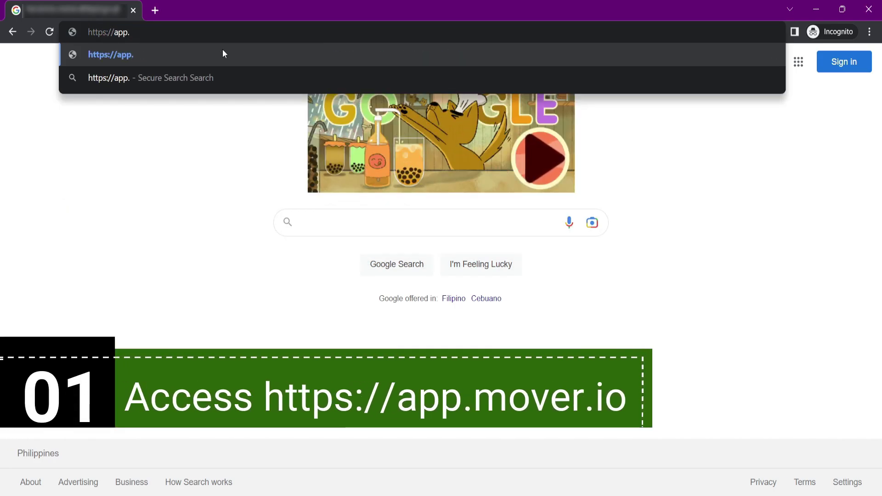
text(mover.io)
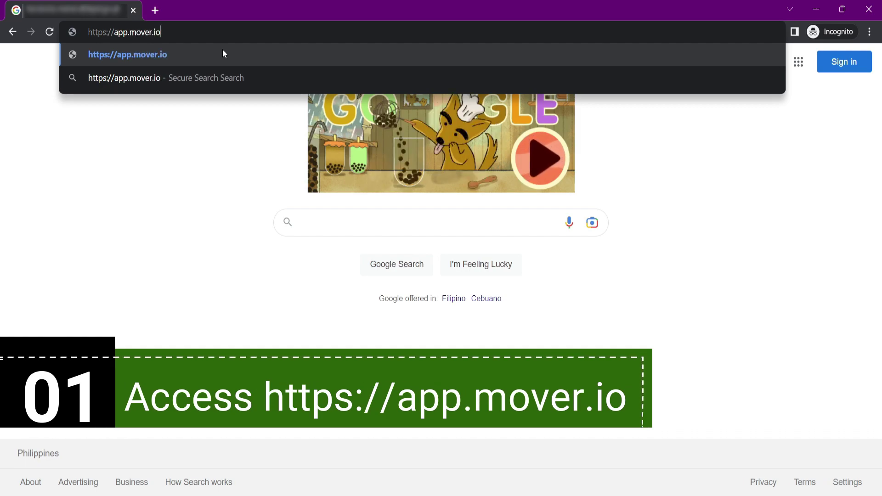
key(Return)
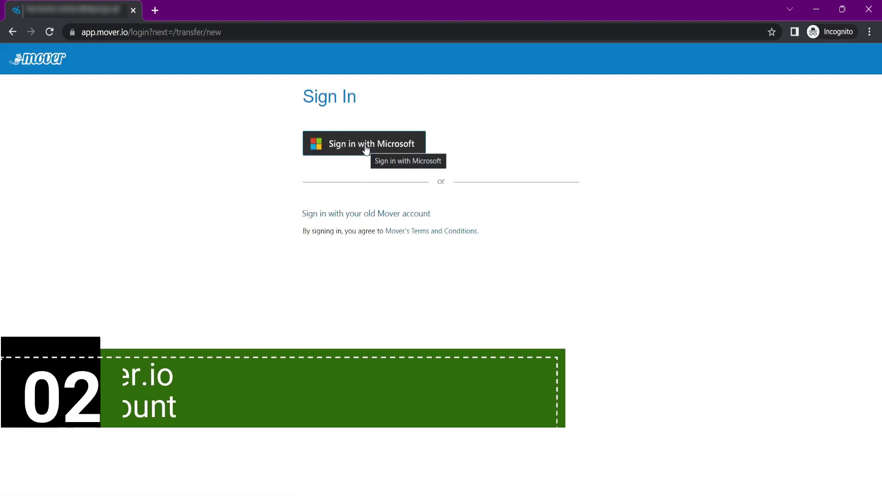
Sign in to Mover with the Microsoft account e-mail and password
click(366, 146)
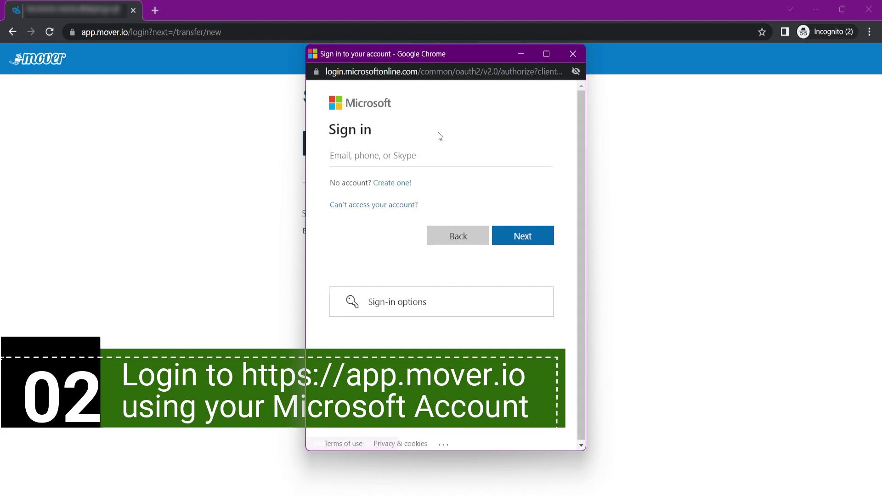
key(ctrl+v)
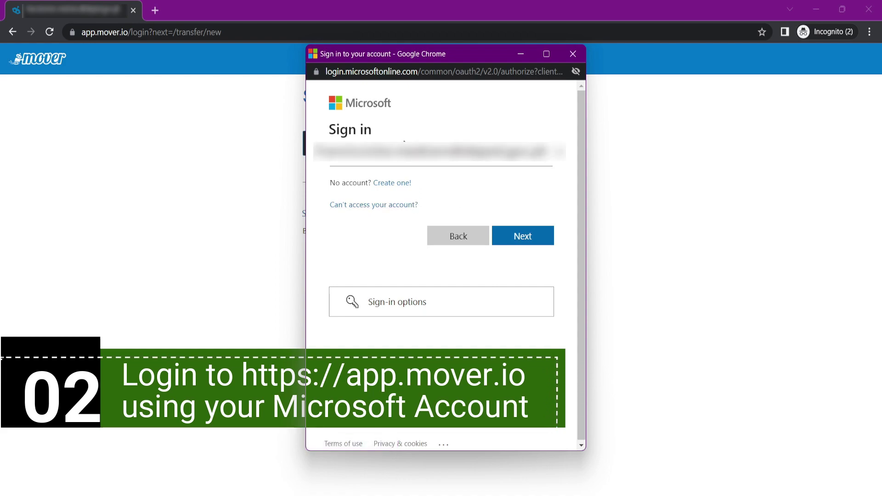
click(535, 237)
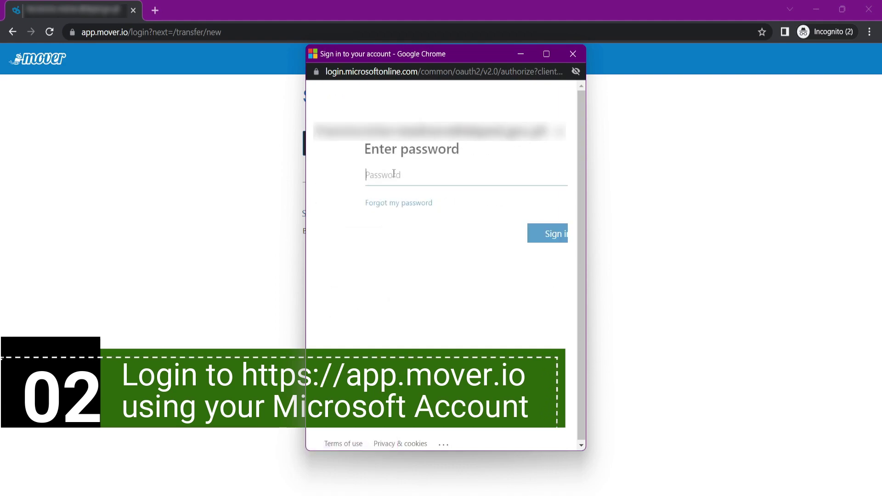
text(•••••••••)
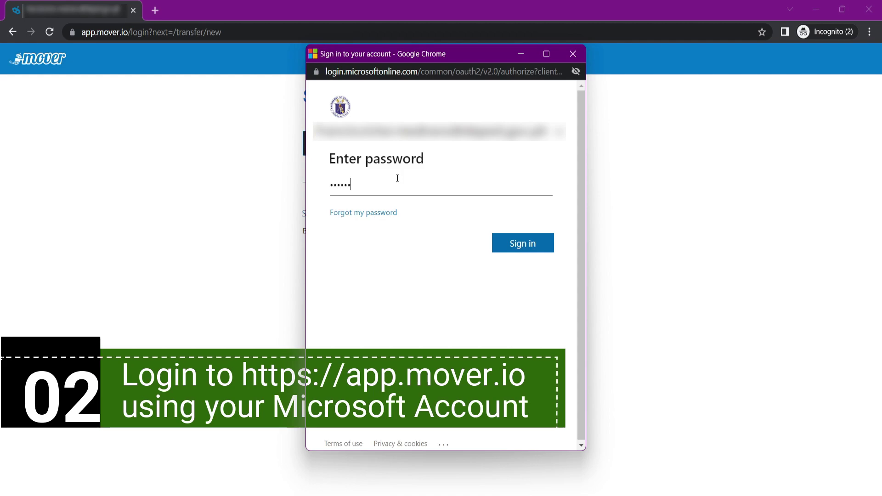
text(••••••••••)
key(Return)
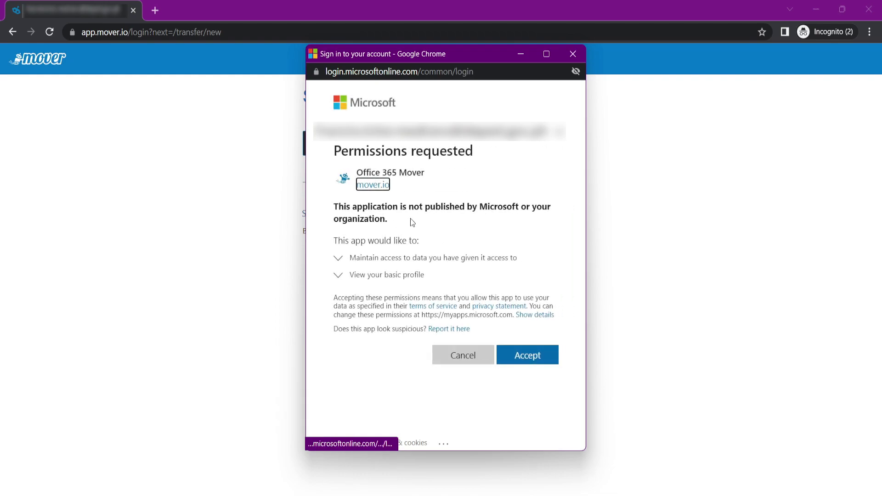
Accept Mover's requested permissions and begin adding a new source connector
click(540, 360)
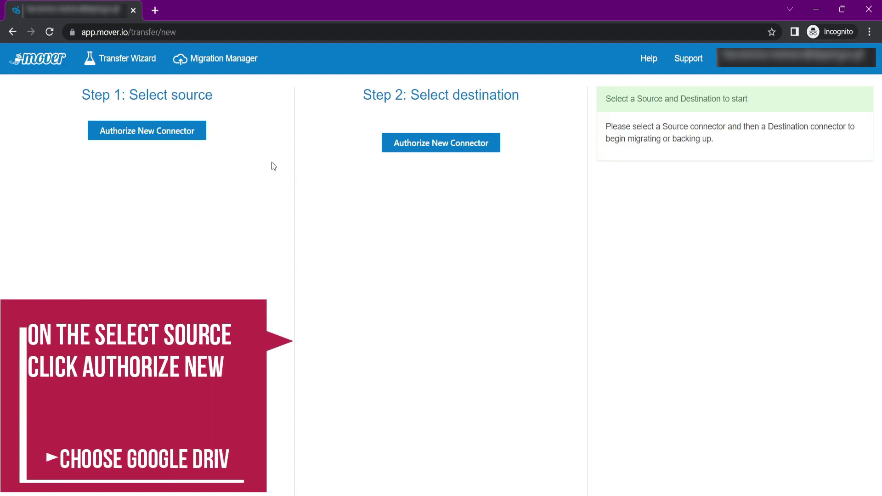
click(193, 138)
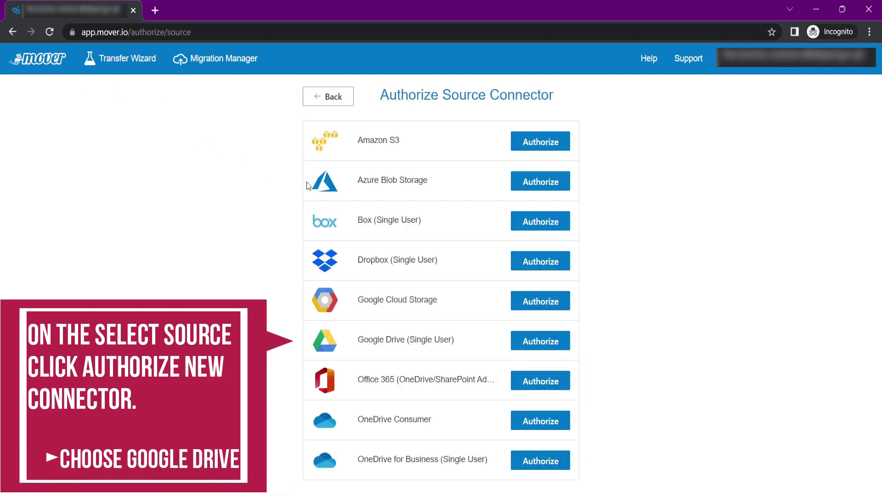
Authorize Google Drive (Single User) as the source, signing into Google and allowing access
click(544, 349)
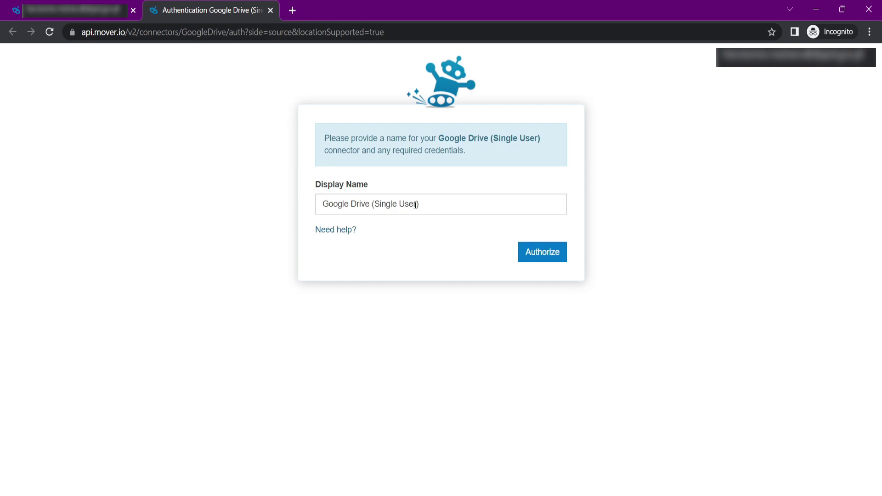
click(414, 204)
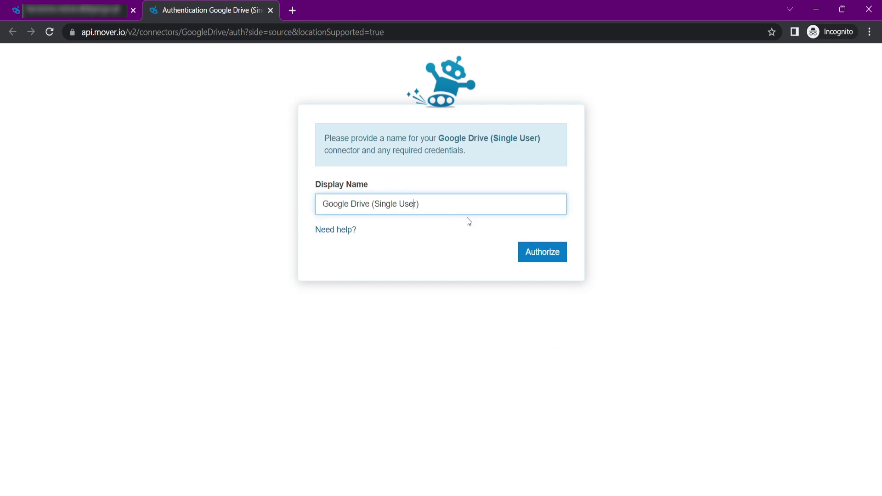
click(543, 253)
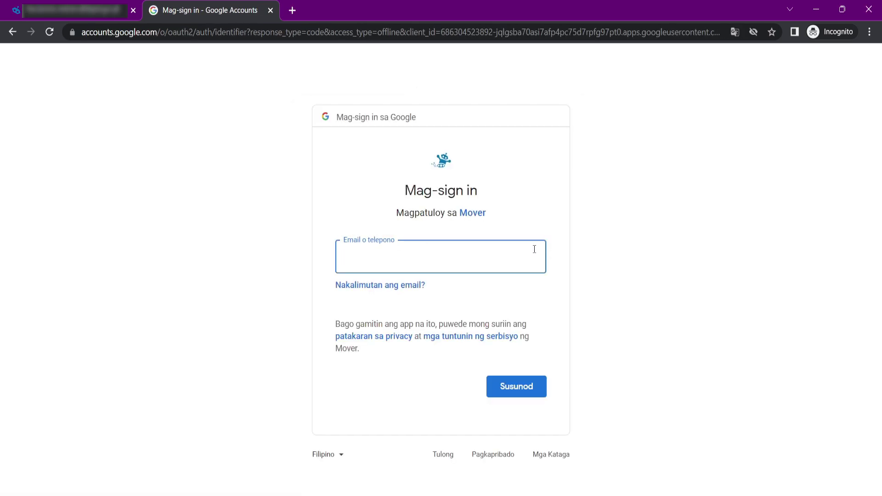
click(534, 249)
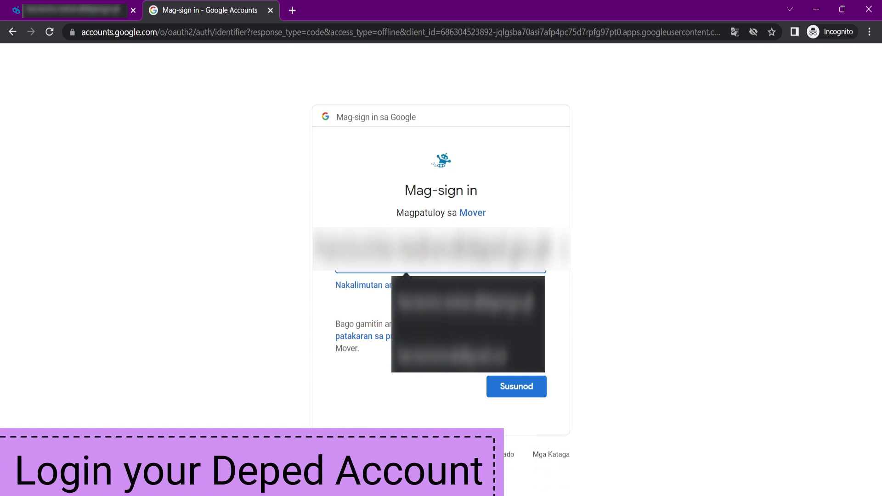
click(511, 382)
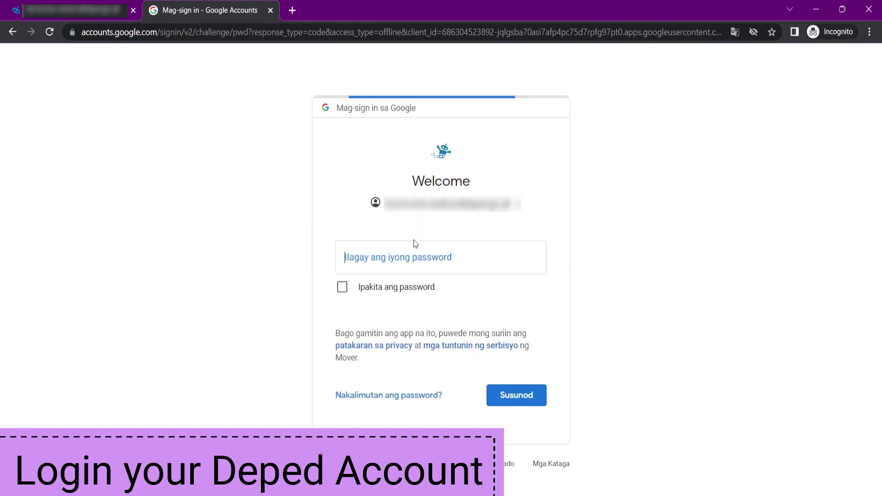
text(••••••••••••••••)
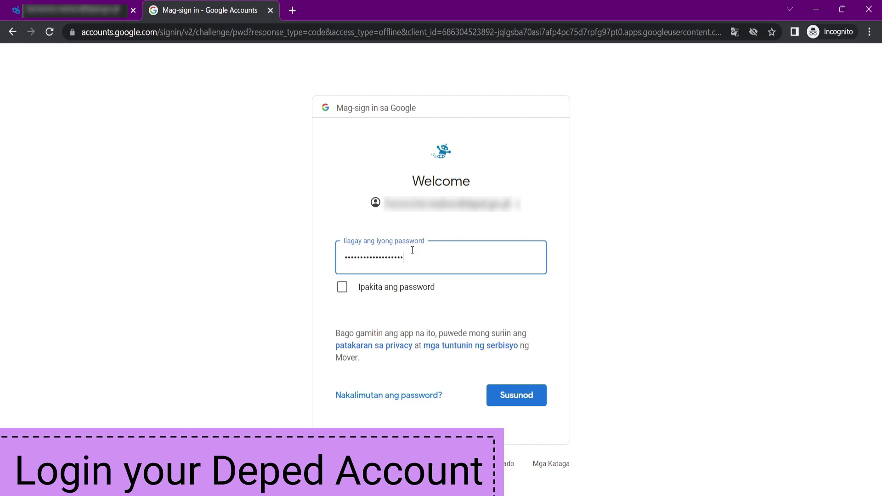
key(Return)
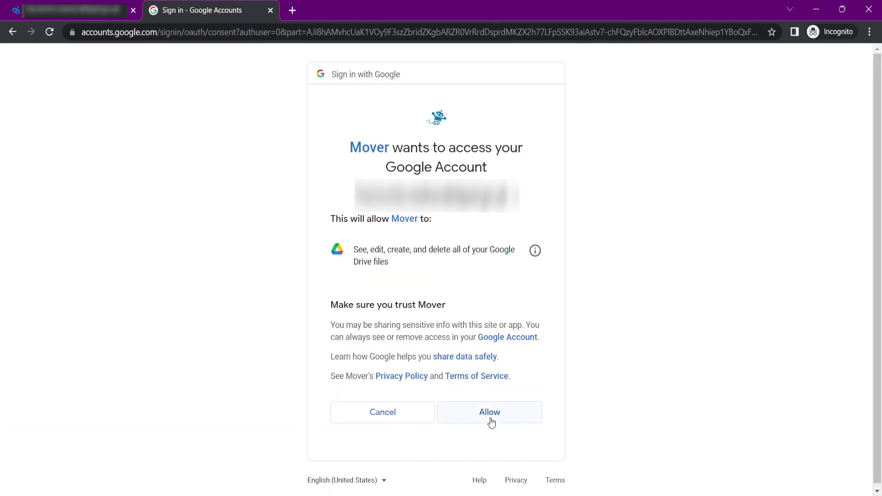
click(491, 420)
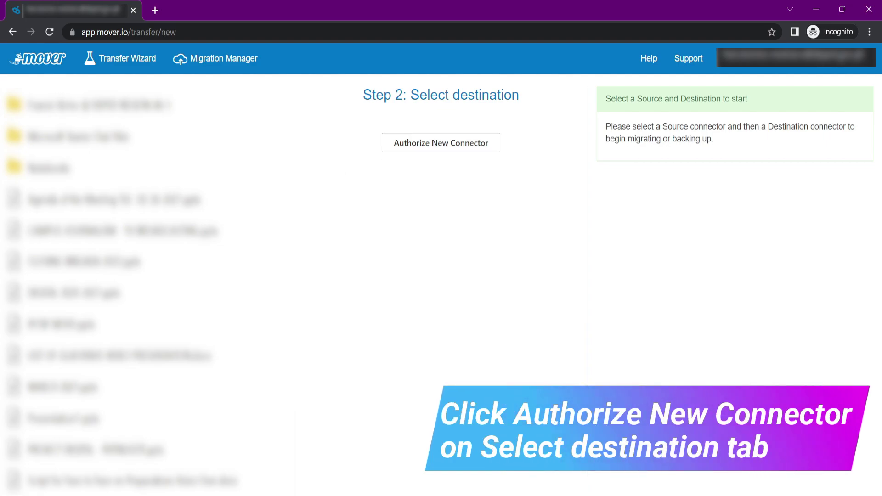
Authorize OneDrive for Business (Single User) as destination with its default name and fill in the account e-mail
click(462, 156)
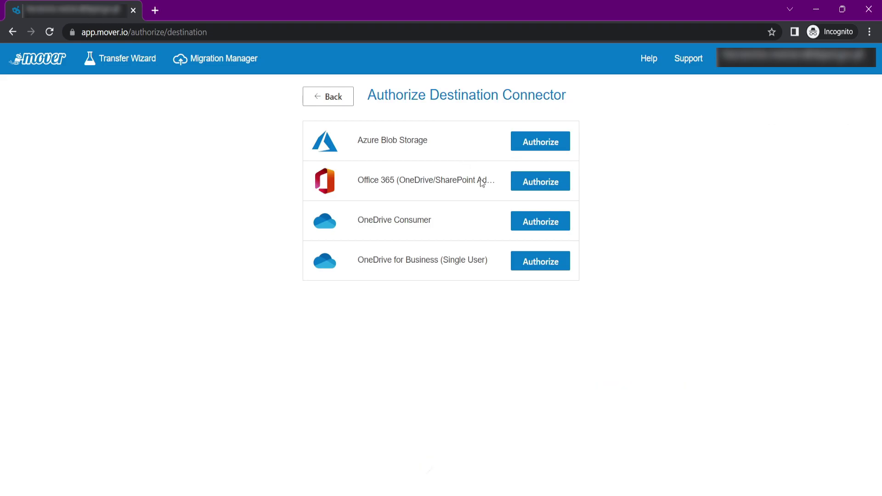
click(538, 270)
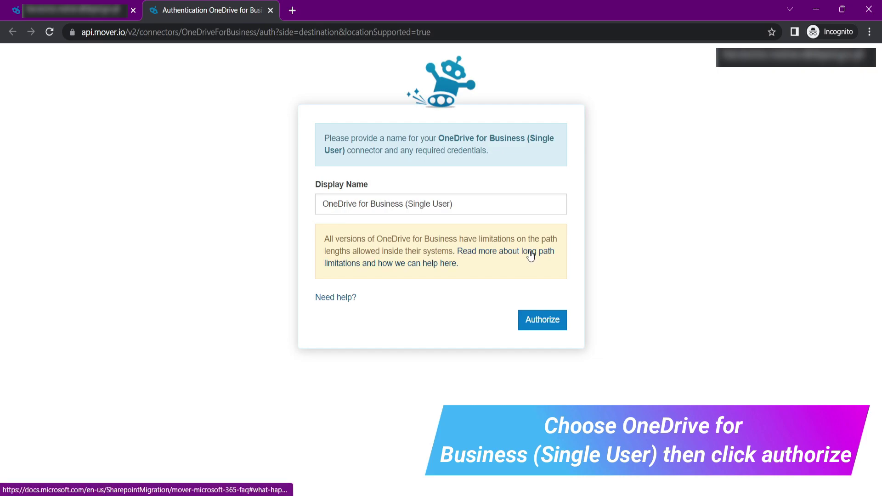
click(546, 320)
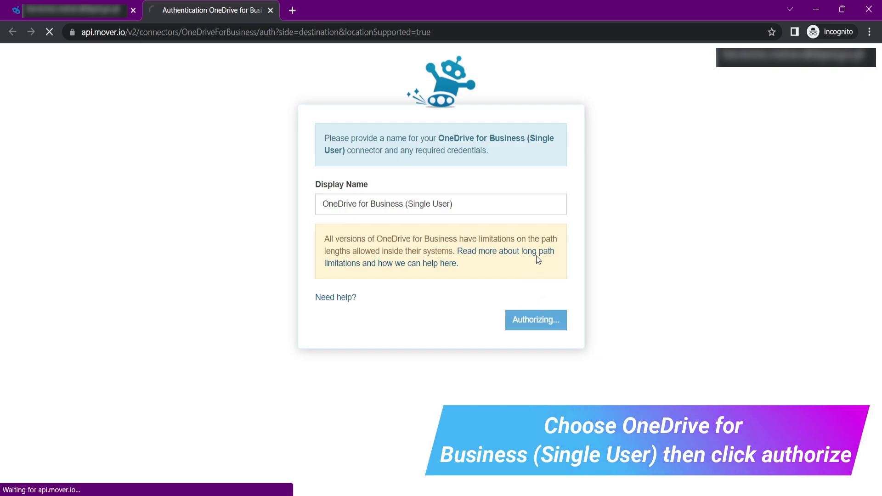
key(ctrl+v)
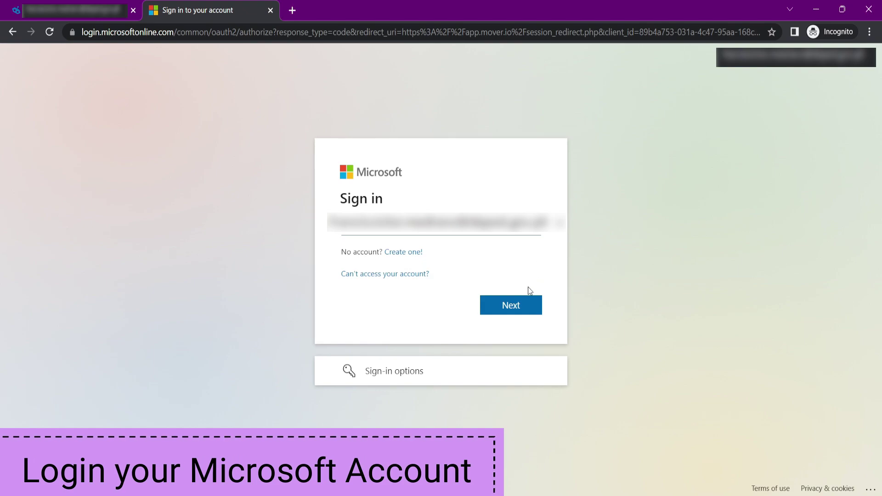
Finish the Microsoft sign-in with the account password and accept the file access permissions
click(528, 307)
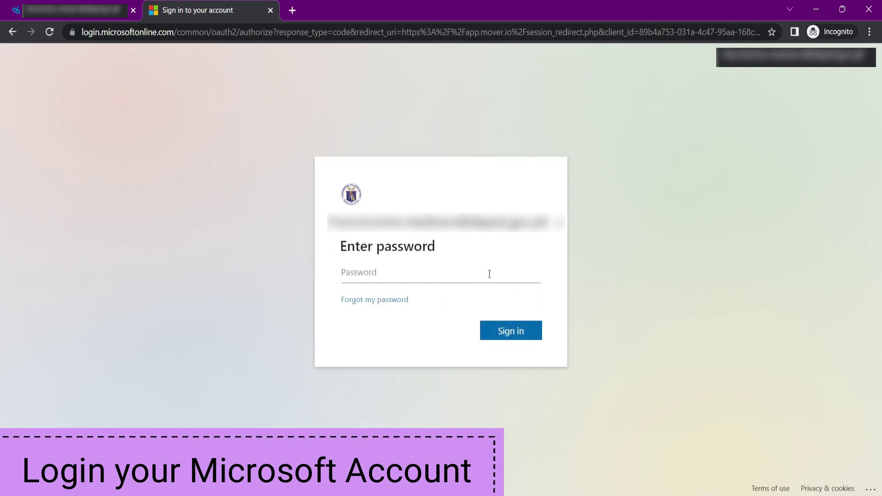
text(•••••••••••••)
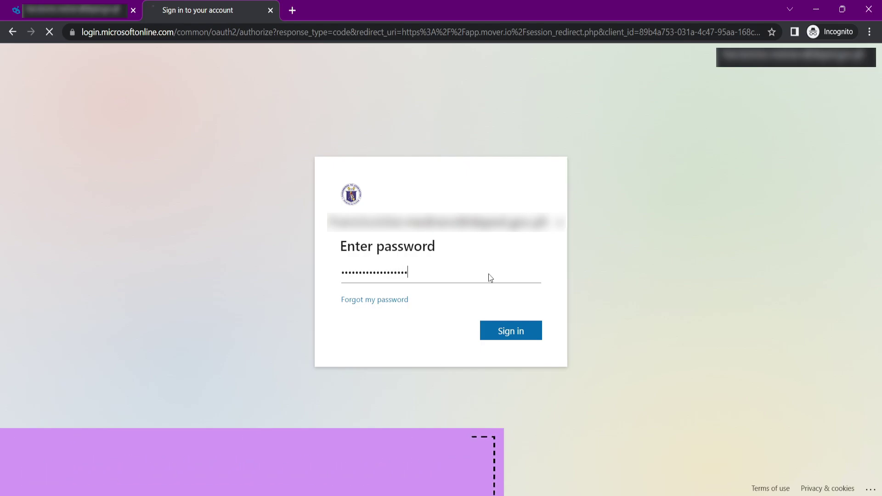
key(Return)
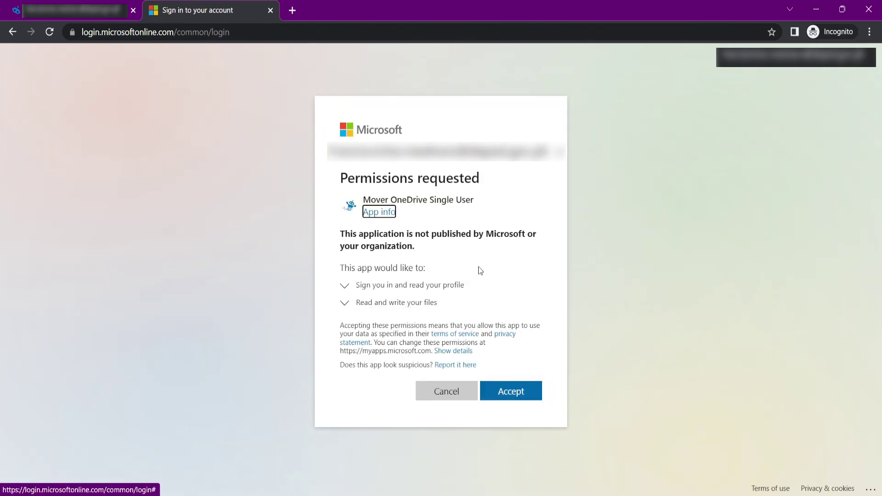
click(513, 392)
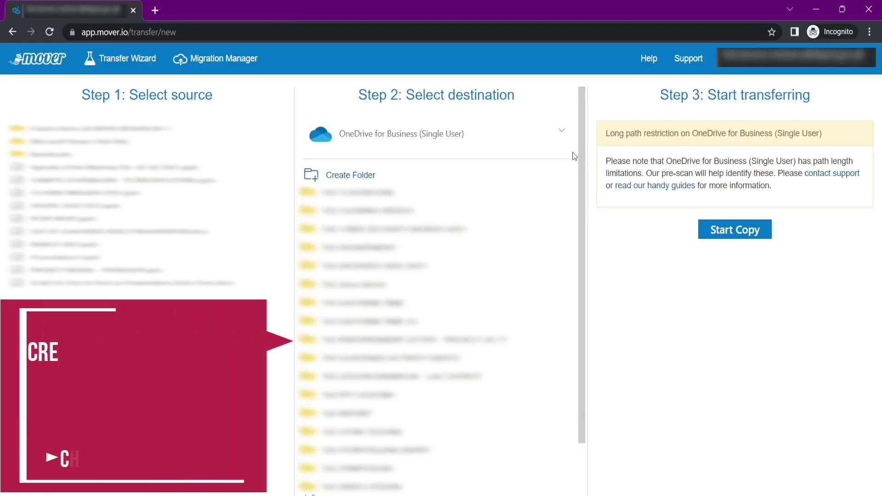
Create and open the OneDrive folder 'Google Drive Old Files', then start copying 1ST_WORKSHEETS into it
click(354, 177)
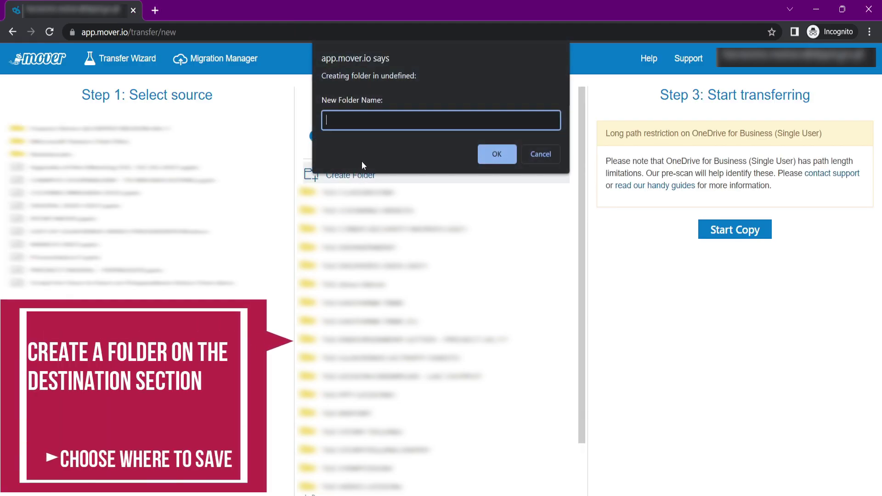
text(Google Drive Old Files)
click(500, 153)
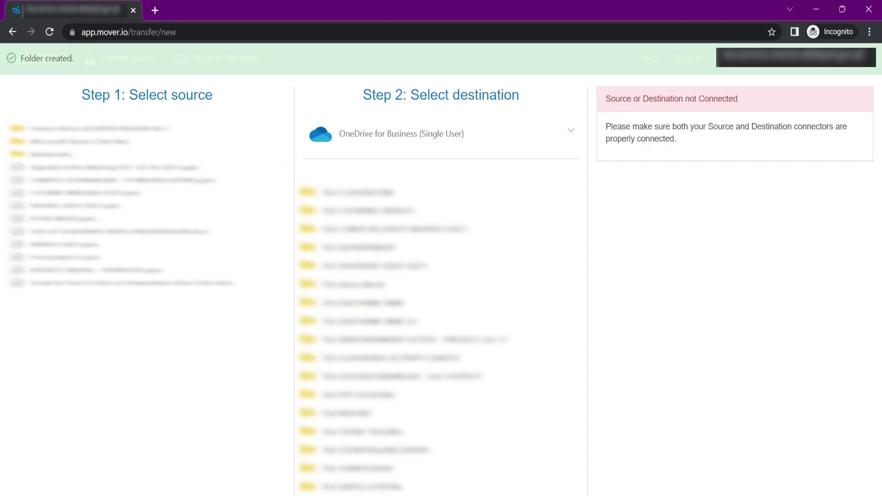
click(501, 216)
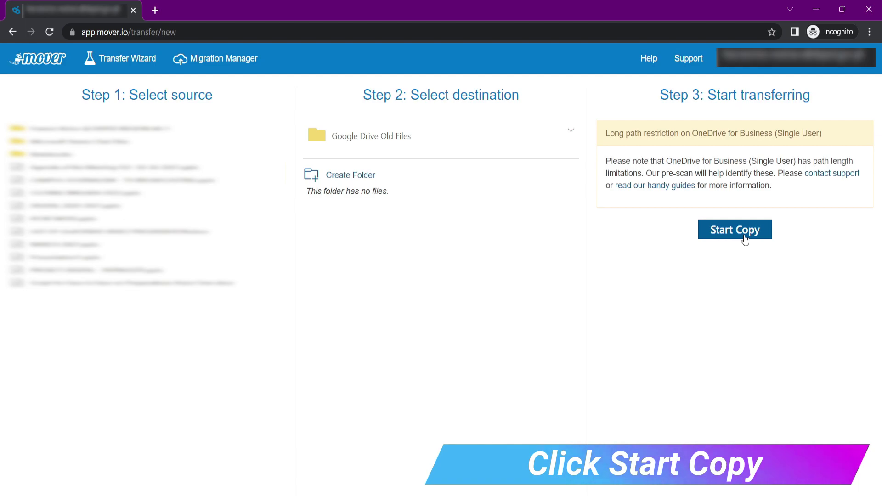
click(744, 230)
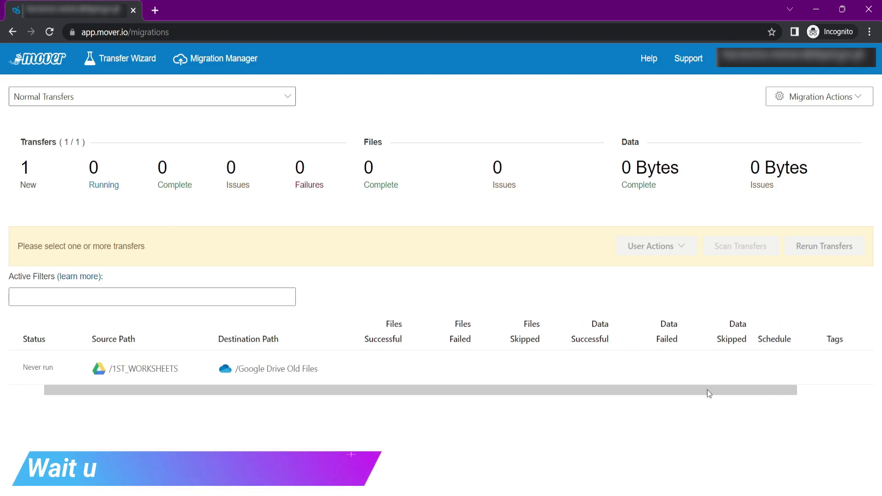
Check the Migration Manager until the 1ST_WORKSHEETS transfer shows Success with 16 files, 6.574 MB
drag(803, 391, 652, 391)
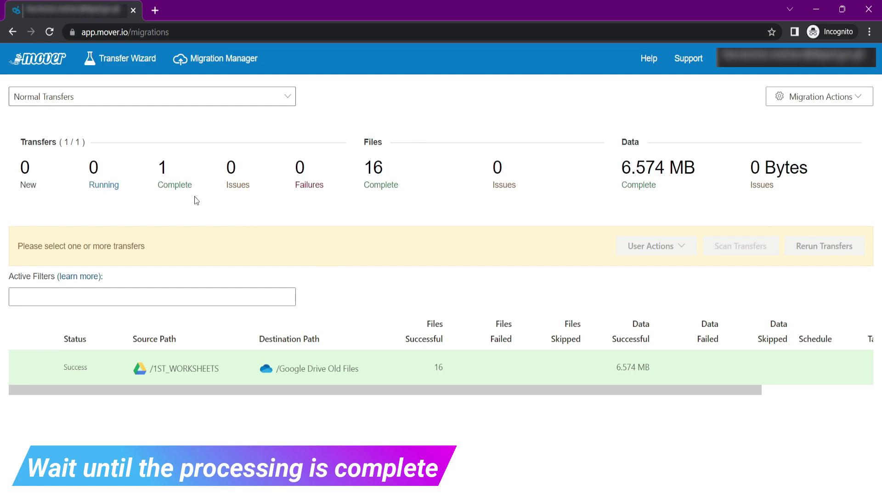
Select the finished transfer, then open the Microsoft 365 home page in a new tab and its app list
click(335, 377)
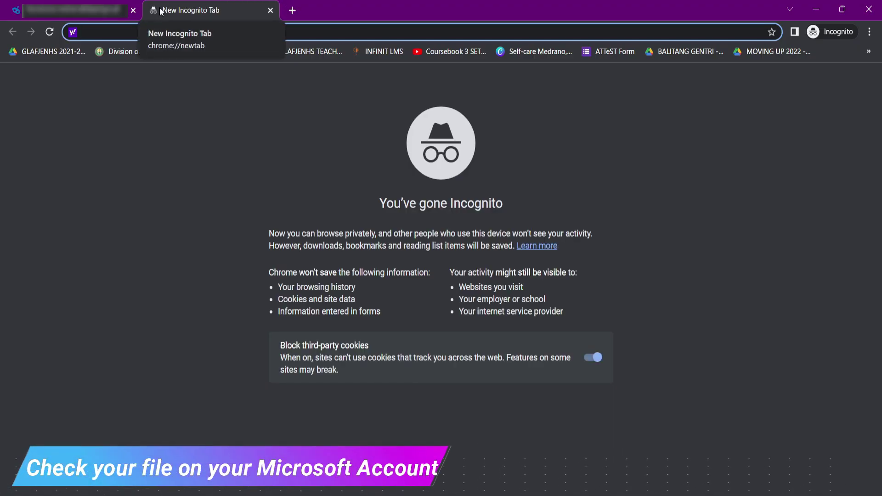
text(mic)
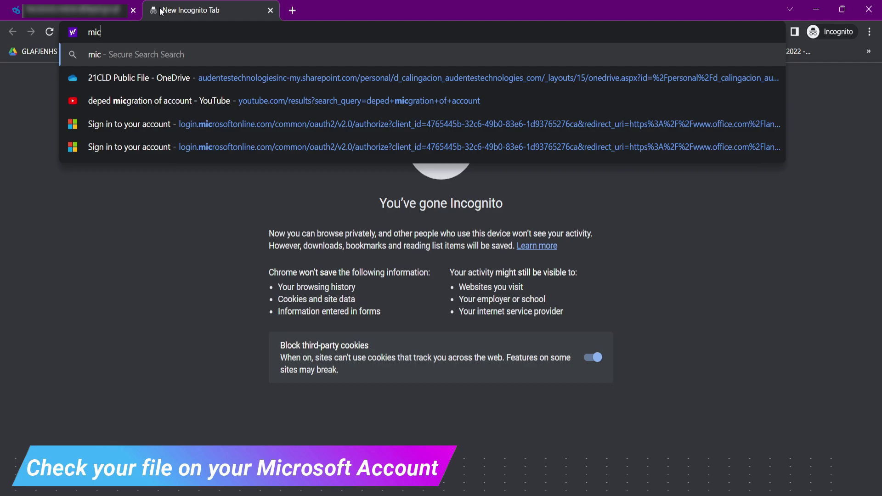
click(212, 124)
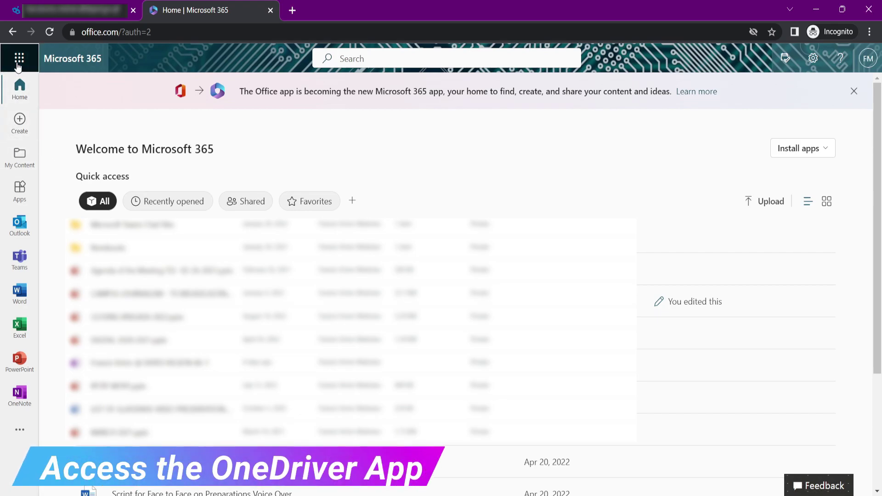
click(19, 58)
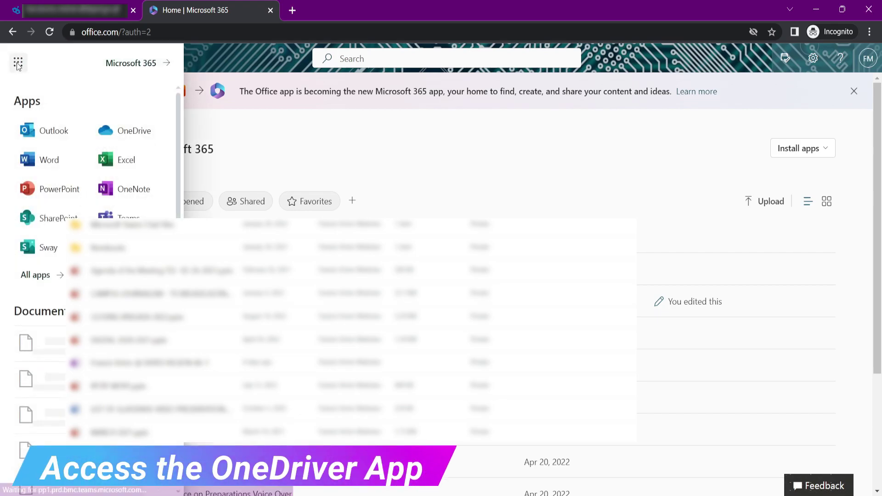
Open OneDrive and browse into Google Drive Old Files, then its G10 folder
click(124, 133)
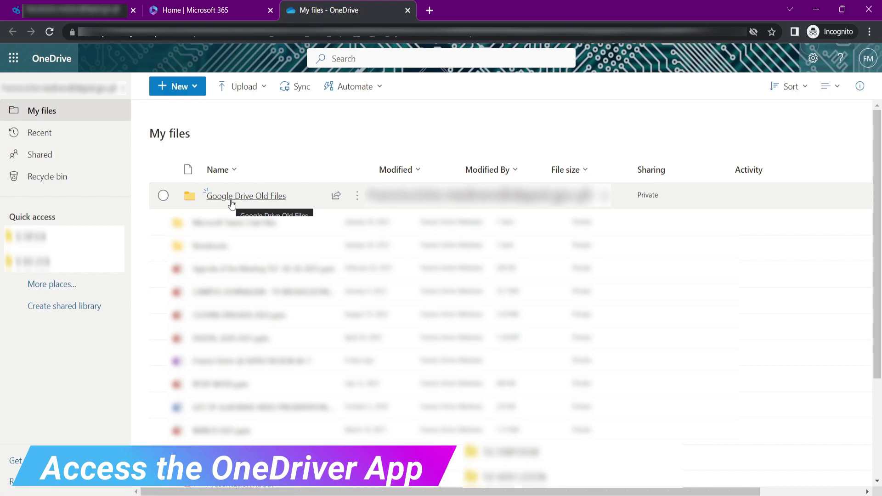
click(231, 201)
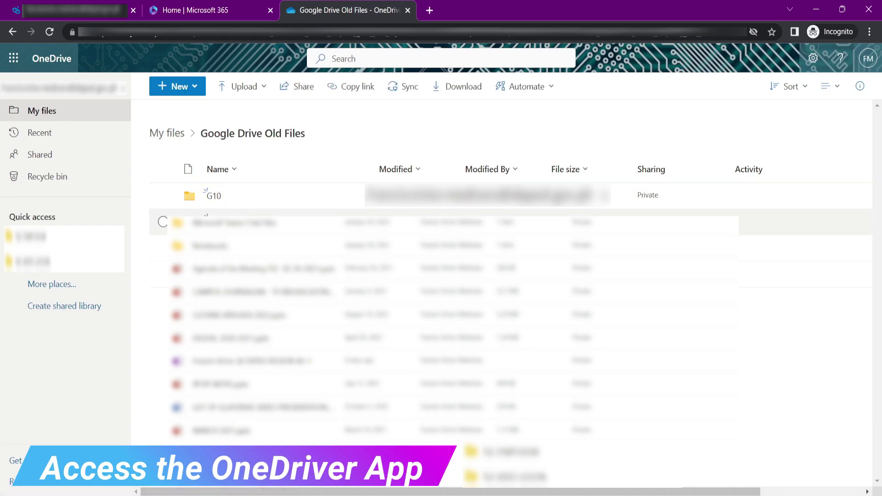
double_click(258, 208)
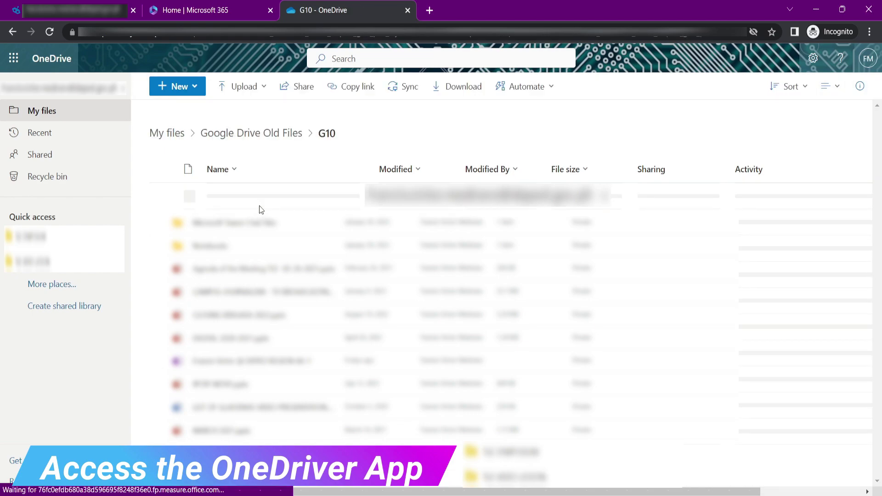